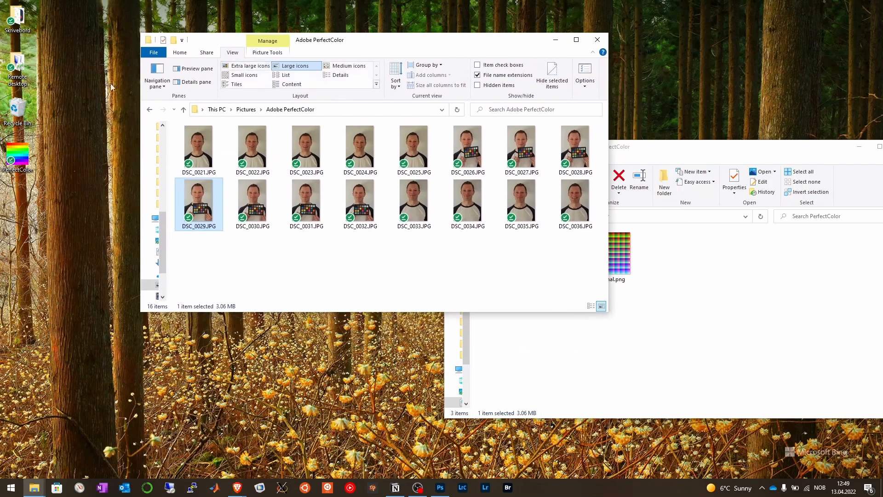
Launch PerfectColor, generate LUTs from the cc.jpg file using the ColorChecker clone setting, inspect the result image and close it.
{"action": "double_click", "coordinate": [17, 157]}
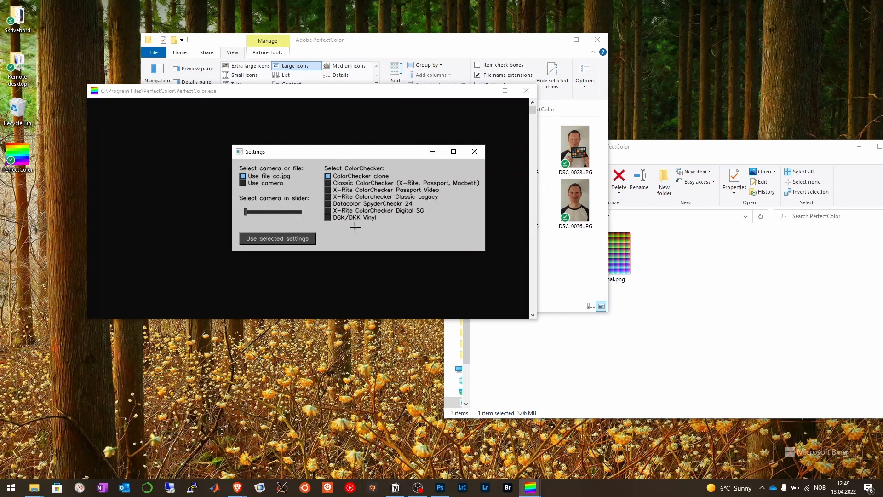
{"action": "left_click", "coordinate": [287, 239]}
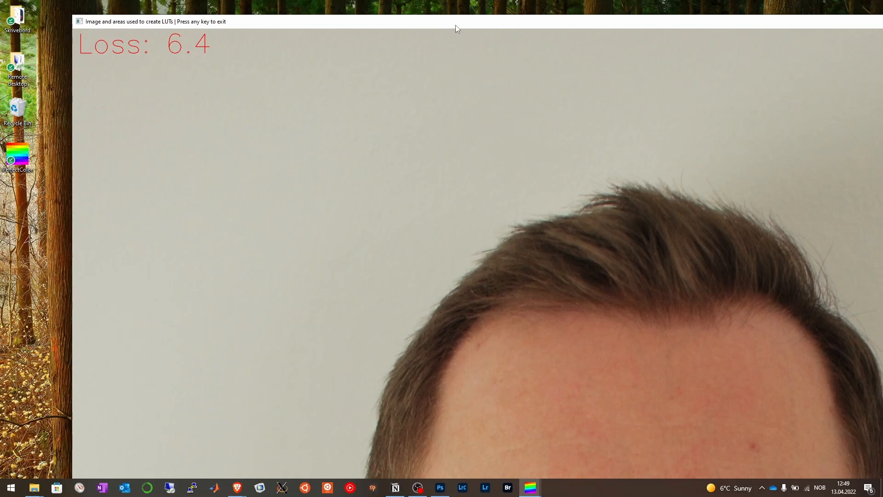
{"action": "left_click_drag", "start_coordinate": [455, 25], "coordinate": [427, 10]}
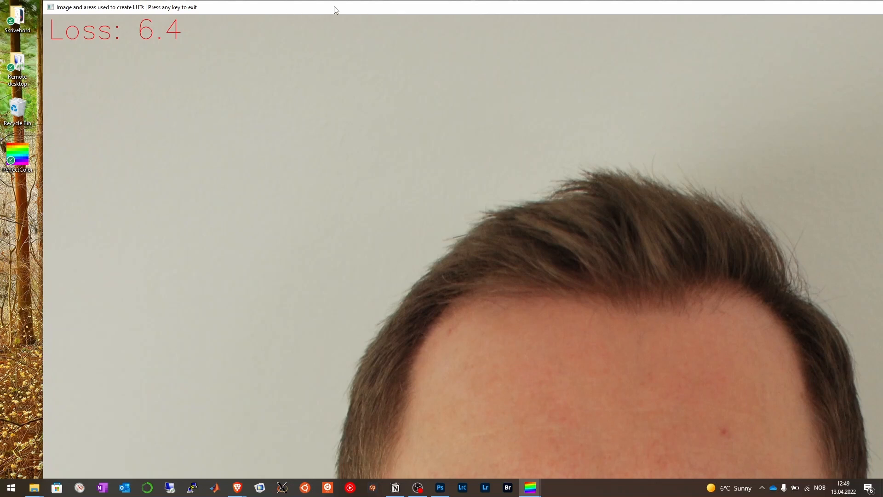
{"action": "left_click_drag", "start_coordinate": [332, 9], "coordinate": [5, 35]}
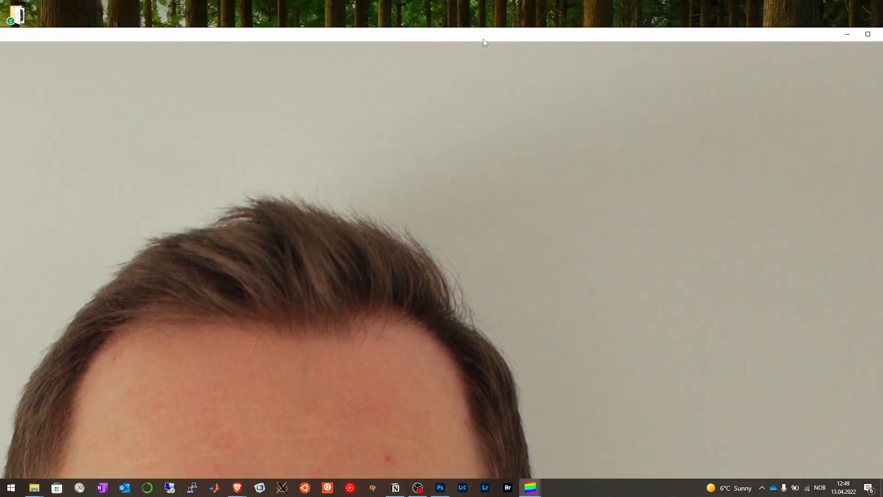
{"action": "left_click_drag", "start_coordinate": [483, 37], "coordinate": [304, 30]}
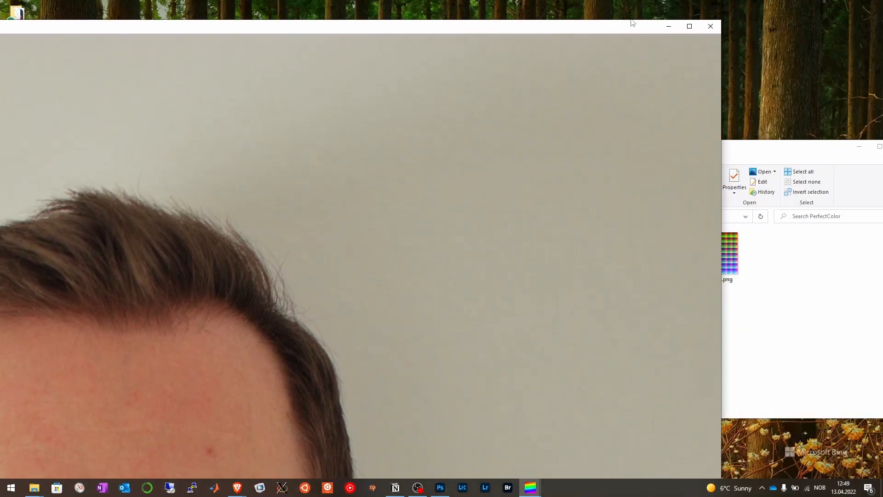
{"action": "left_click", "coordinate": [712, 31]}
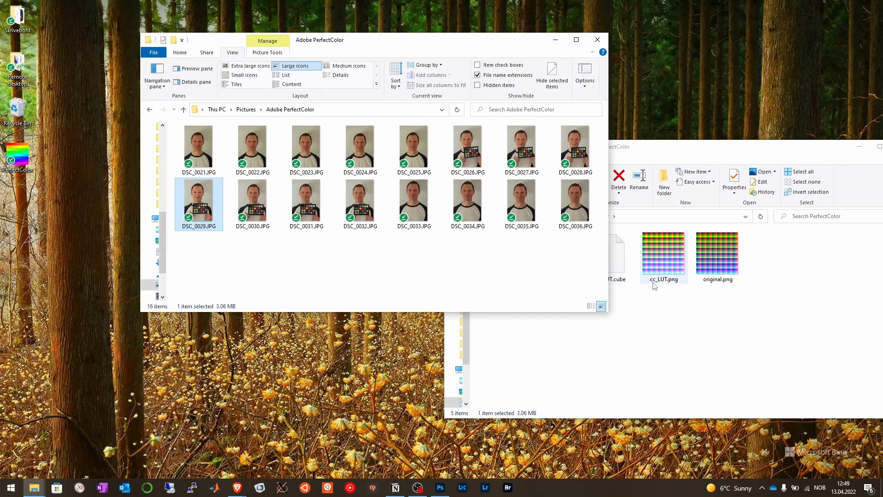
Examine the generated cc_LUT.png and cc_LUT.cube files in the PerfectColor documents folder.
{"action": "left_click", "coordinate": [675, 338]}
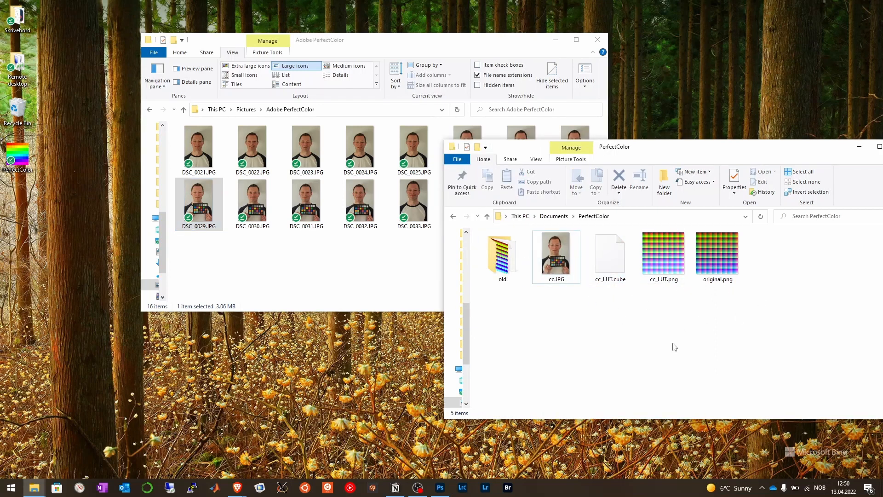
{"action": "left_click", "coordinate": [675, 265]}
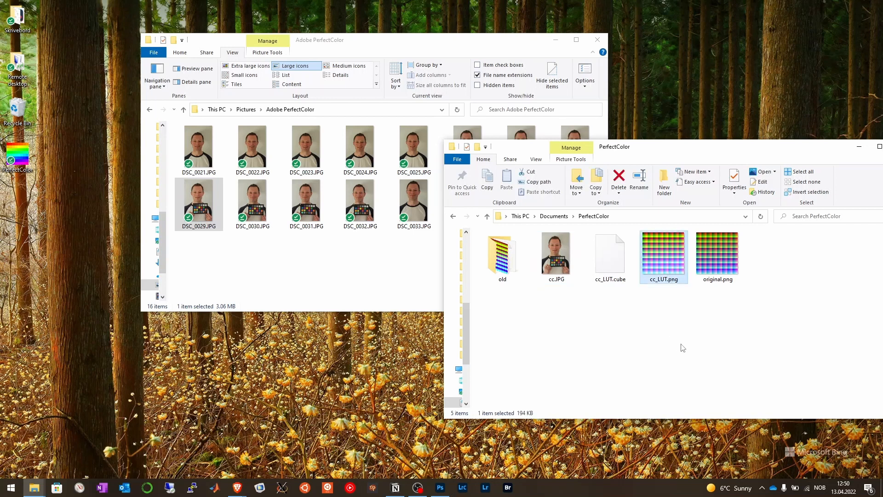
{"action": "left_click", "coordinate": [625, 276]}
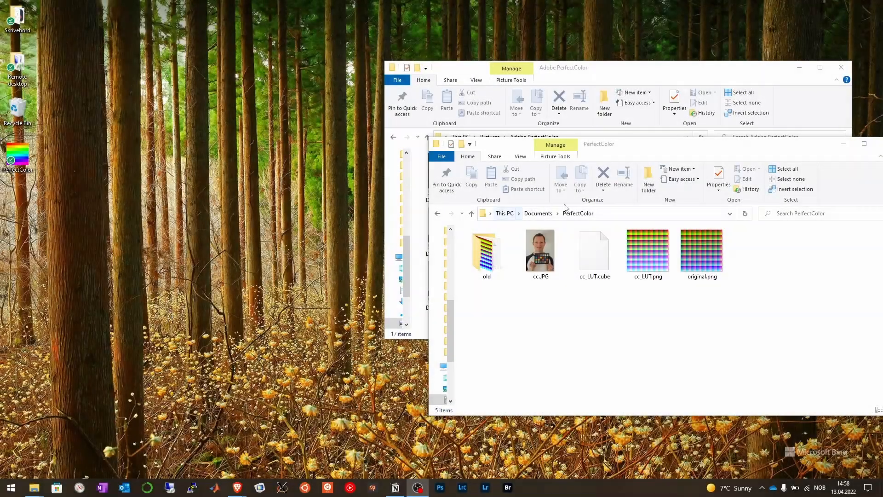
{"action": "left_click", "coordinate": [600, 271]}
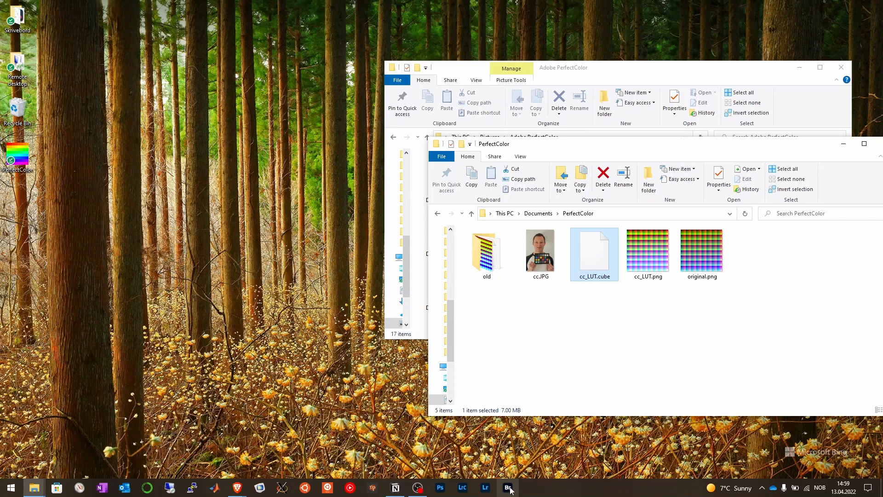
{"action": "left_click", "coordinate": [441, 488]}
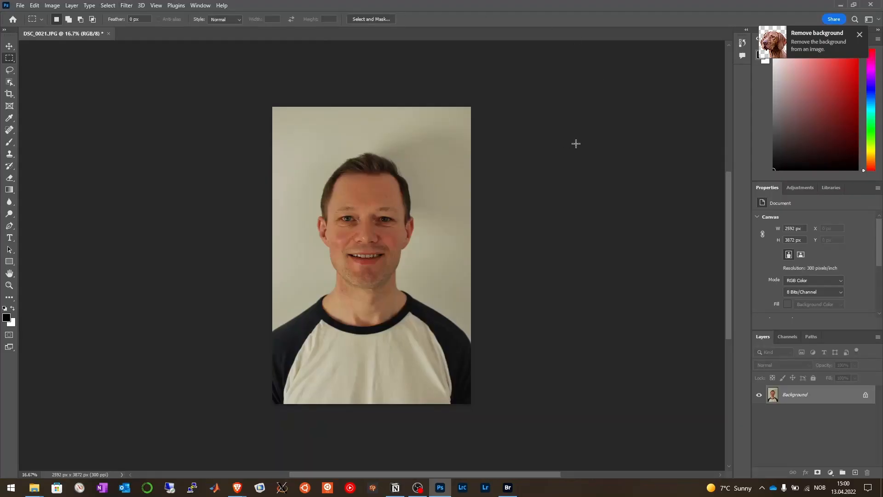
{"action": "left_click", "coordinate": [126, 6]}
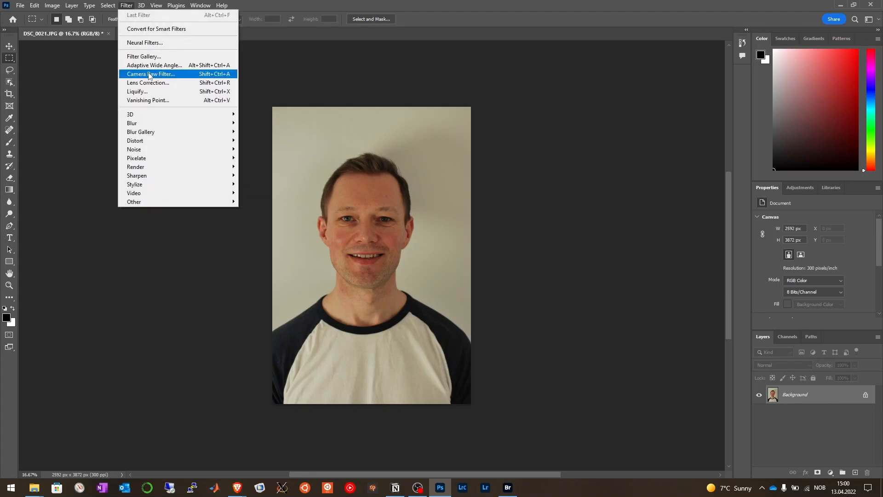
{"action": "left_click", "coordinate": [149, 75]}
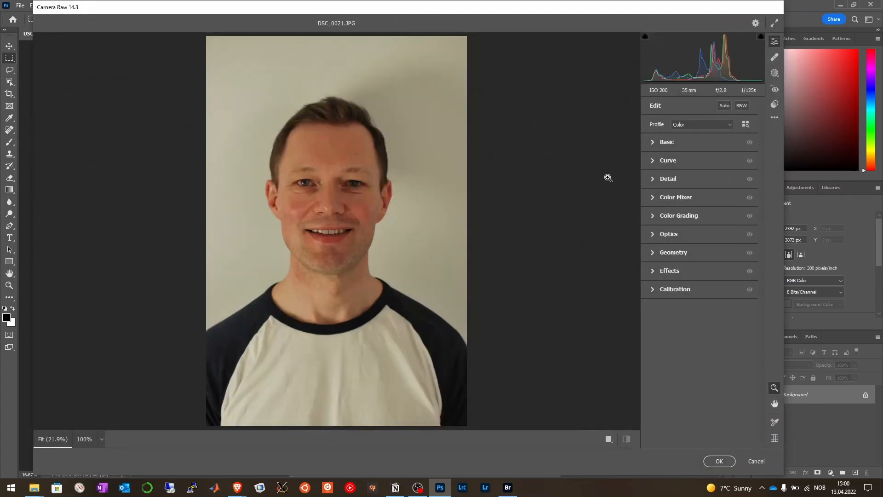
{"action": "left_click", "coordinate": [755, 461]}
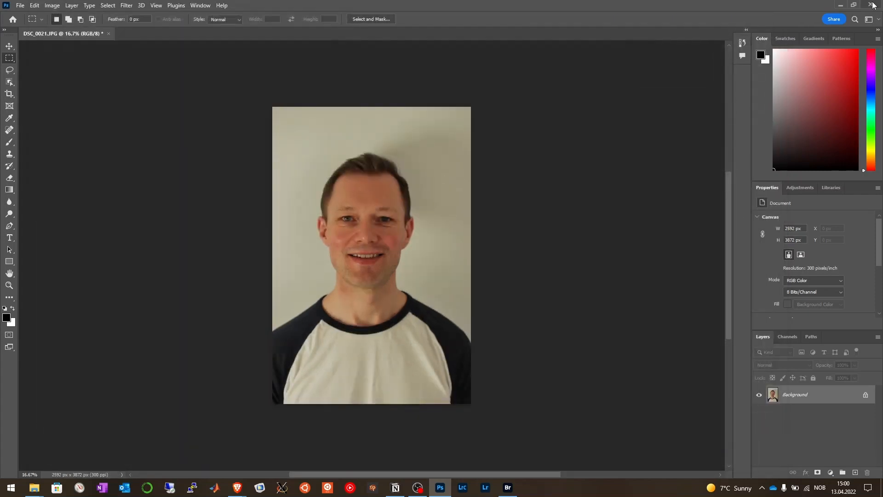
{"action": "left_click", "coordinate": [873, 5]}
Switch to Adobe Bridge and open DSC_0023.JPG in Camera Raw.
{"action": "left_click", "coordinate": [508, 487]}
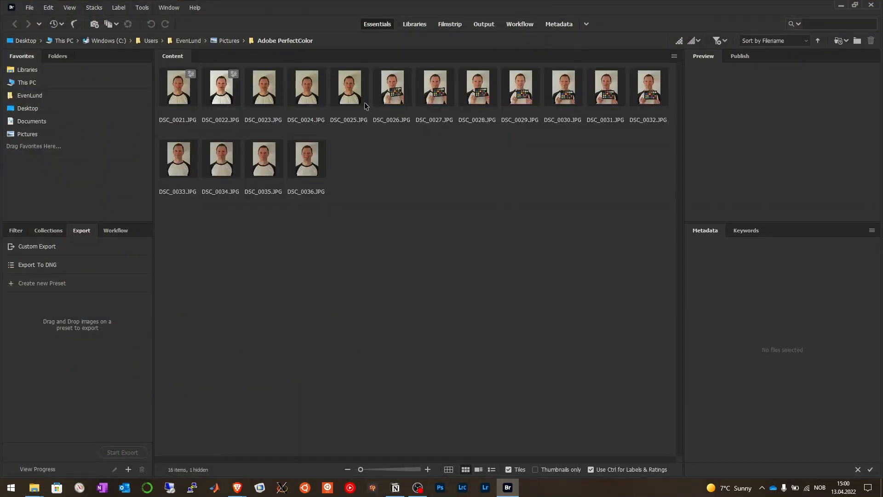
{"action": "left_click", "coordinate": [270, 92]}
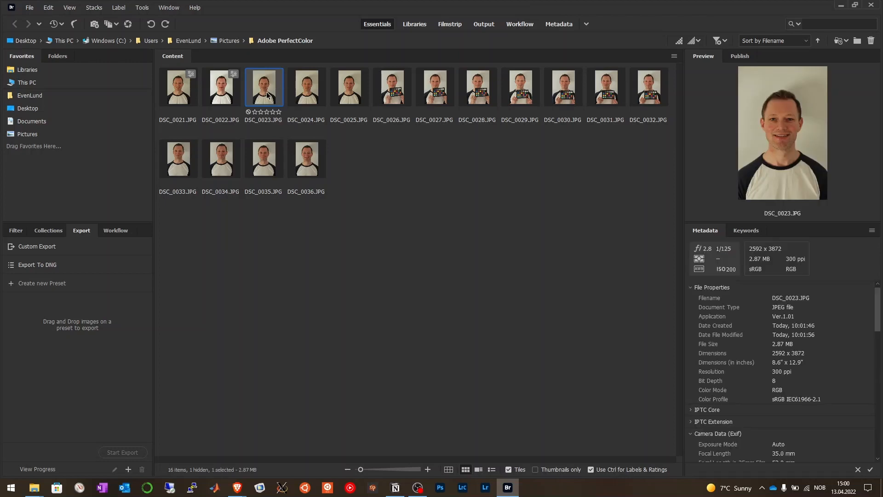
{"action": "left_click", "coordinate": [29, 8]}
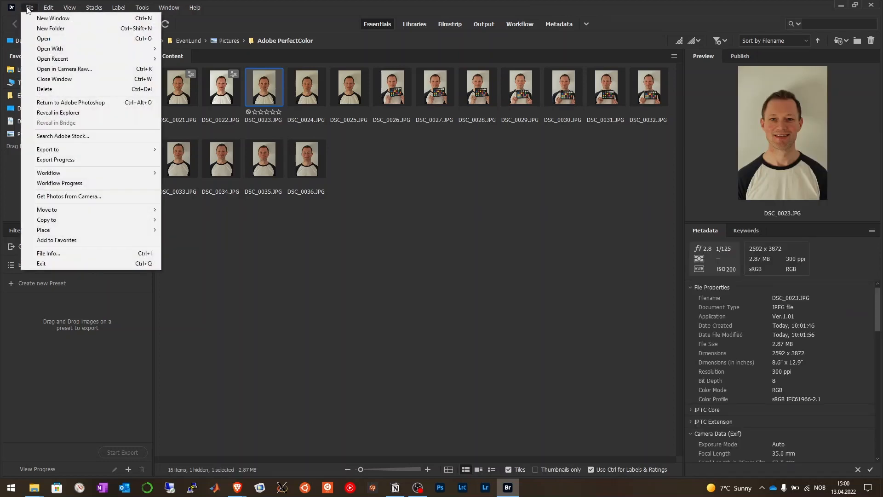
{"action": "left_click", "coordinate": [57, 69]}
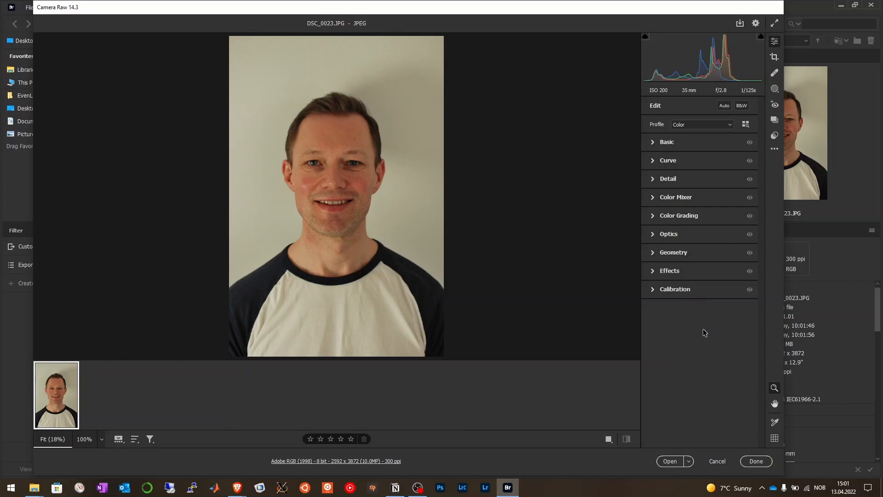
Start a new Camera Raw profile named "PerfectColor 13042022" and assign it to a new group named "PerfectColor".
{"action": "left_click", "coordinate": [774, 137]}
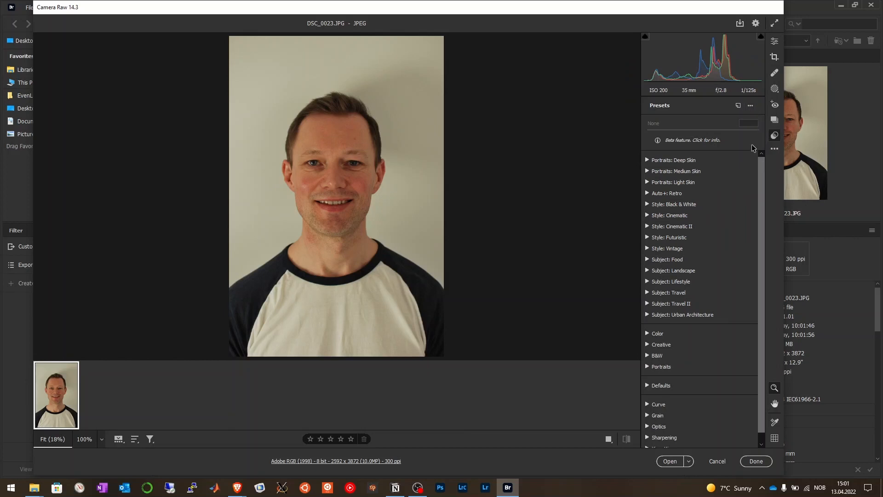
{"action": "key", "text": "alt"}
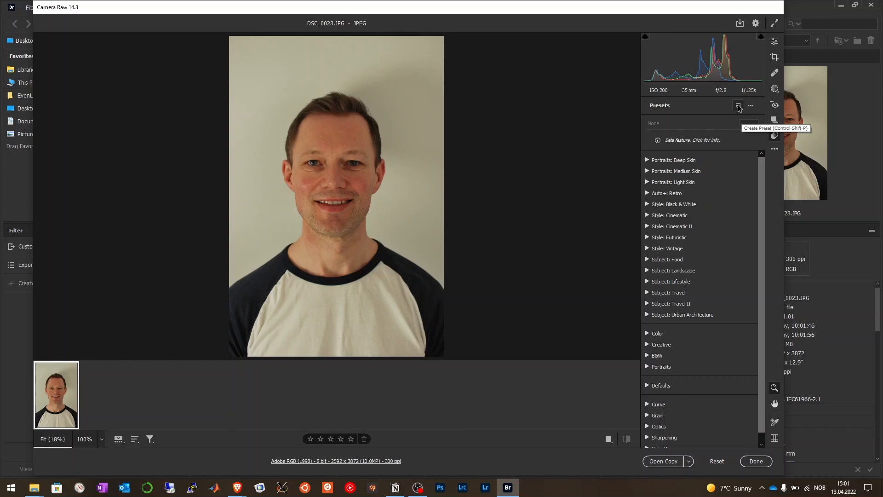
{"action": "left_click", "coordinate": [738, 107], "text": "alt"}
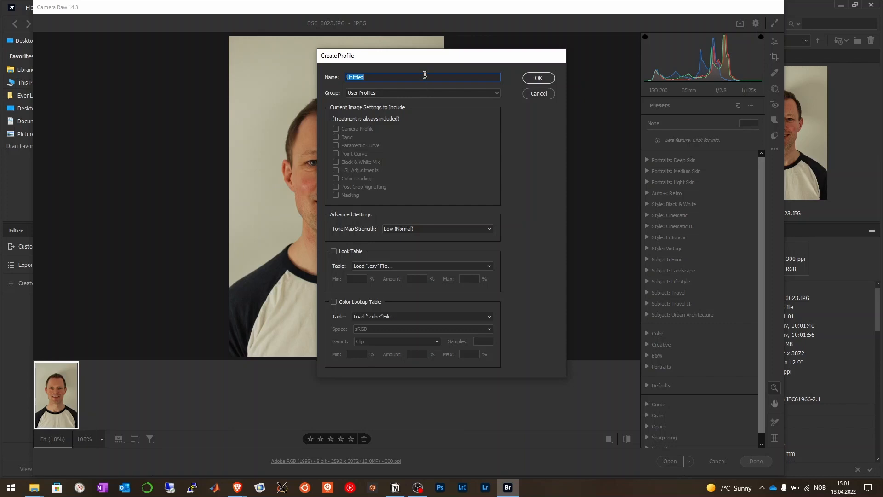
{"action": "type", "text": "PerfectColor 13042022"}
{"action": "left_click", "coordinate": [459, 93]}
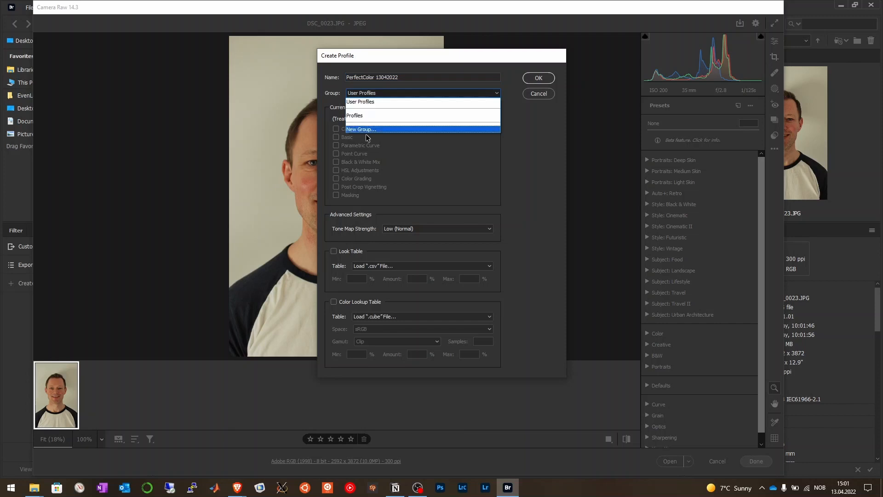
{"action": "left_click", "coordinate": [368, 131]}
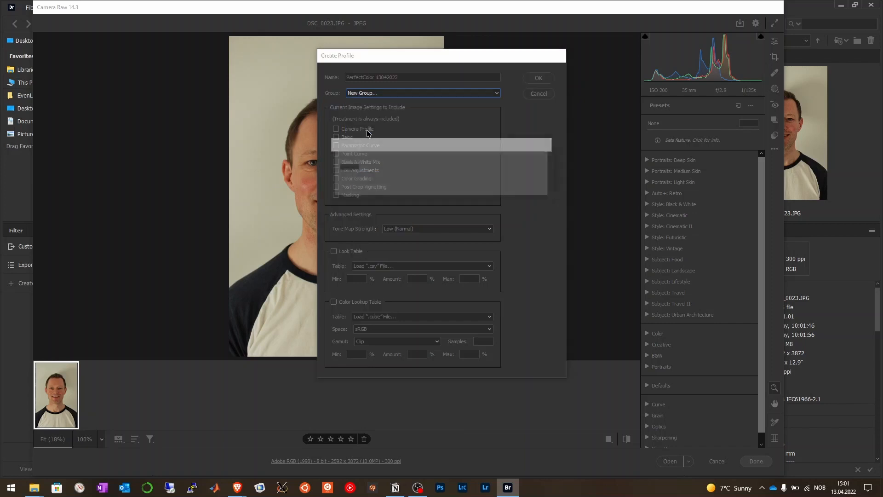
{"action": "type", "text": "P"}
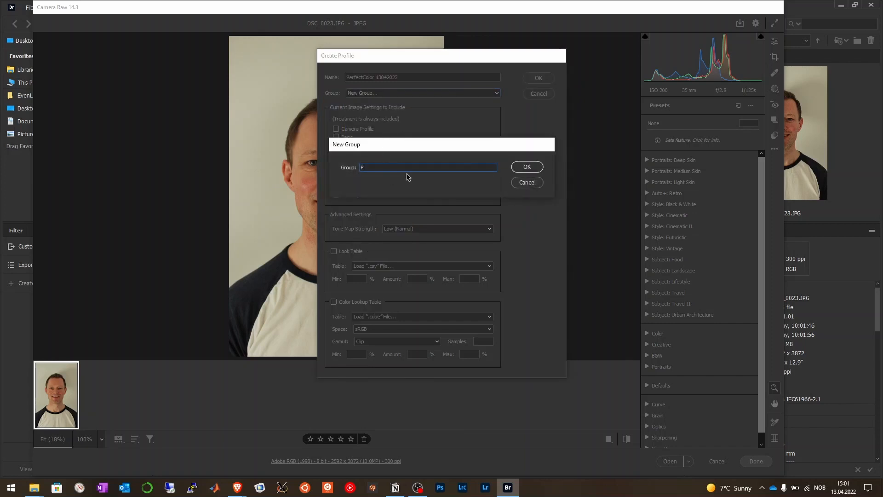
{"action": "type", "text": "erfectColor"}
{"action": "left_click", "coordinate": [535, 169]}
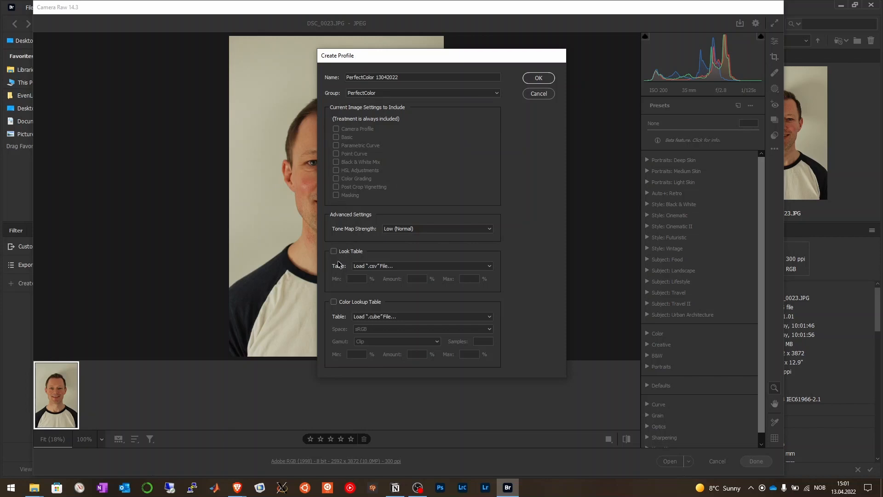
Load cc_LUT.cube as the profile's color lookup table, save the profile and finish the Camera Raw session.
{"action": "left_click", "coordinate": [334, 303]}
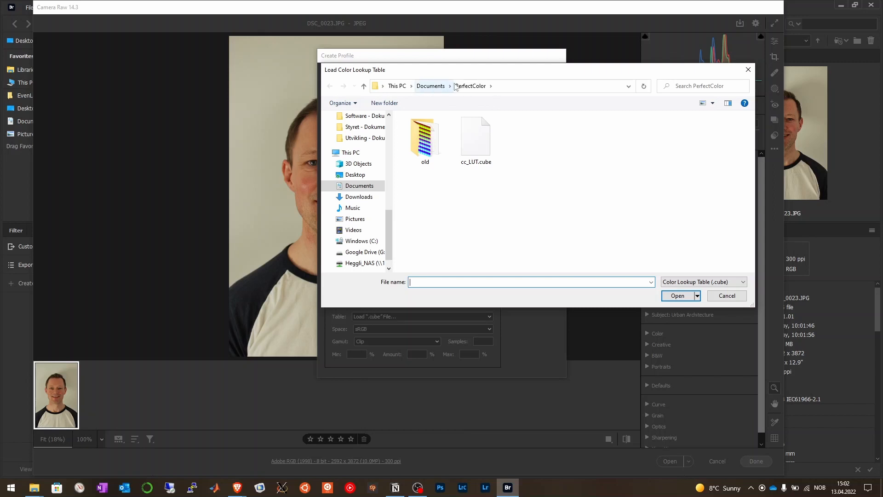
{"action": "double_click", "coordinate": [487, 151]}
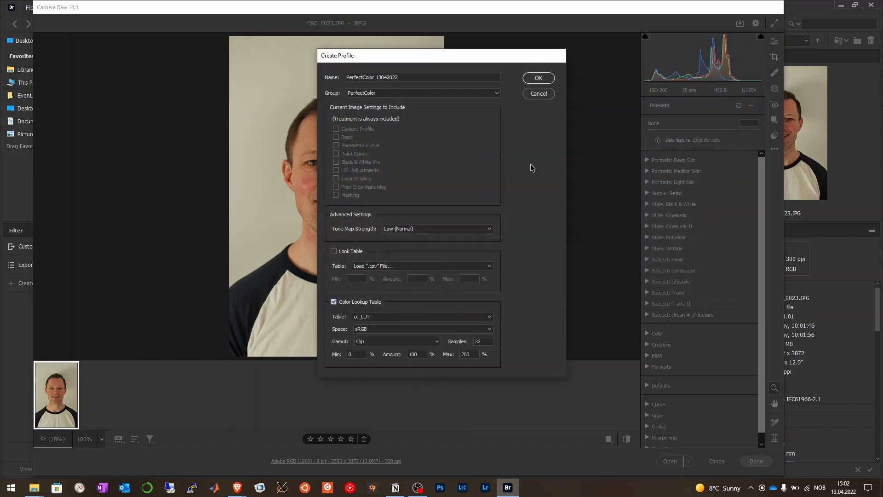
{"action": "left_click", "coordinate": [538, 78]}
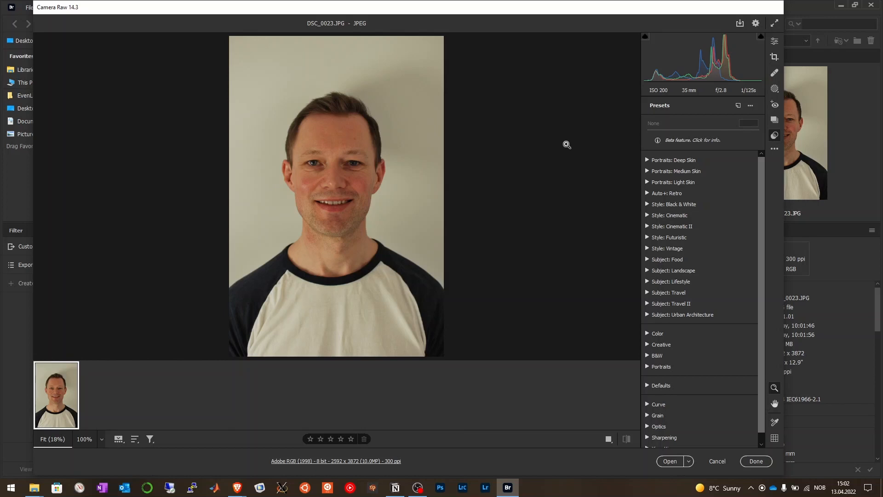
{"action": "left_click", "coordinate": [755, 461]}
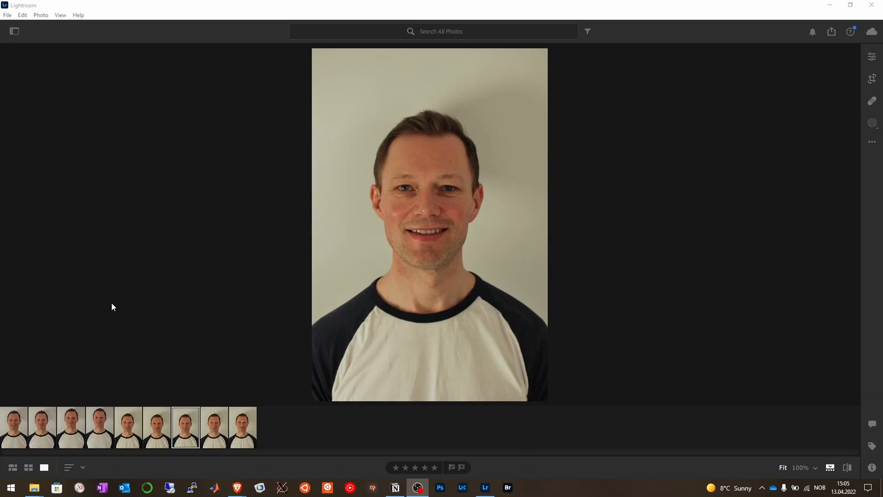
In Lightroom, import the profile file "PerfectColor 13042022.xmp" from the CameraRaw Settings folder into the profile browser.
{"action": "left_click", "coordinate": [873, 57]}
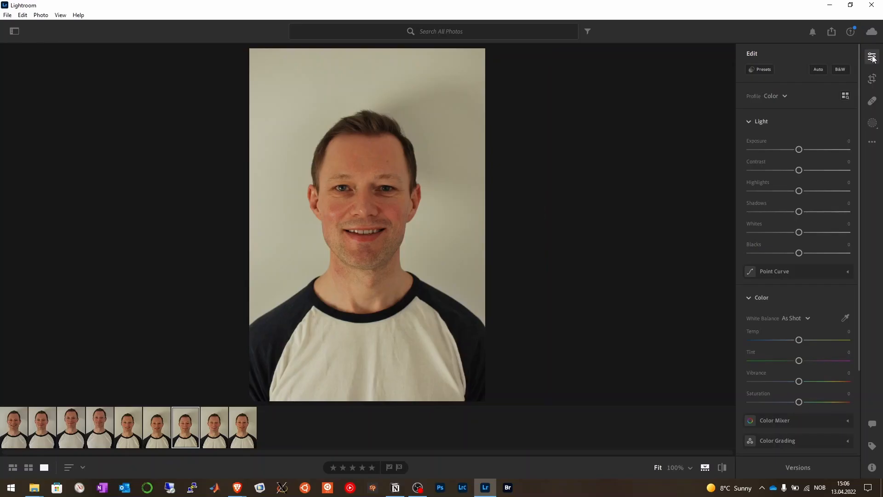
{"action": "left_click", "coordinate": [845, 96]}
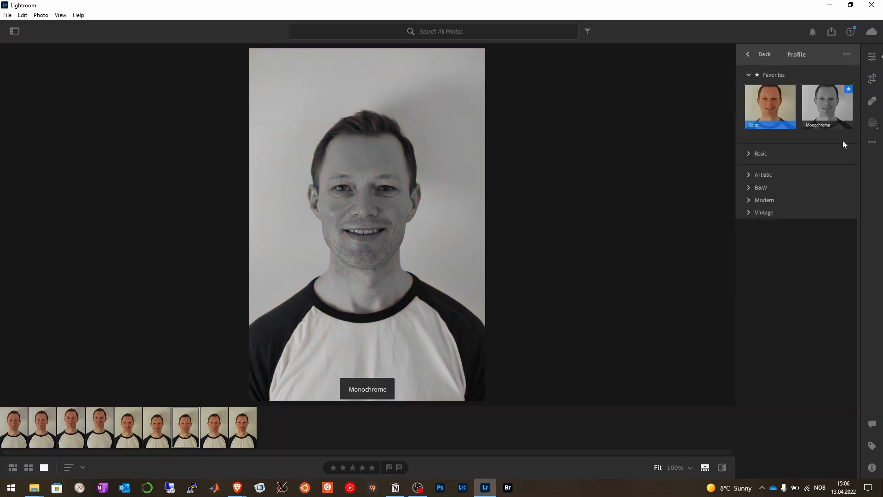
{"action": "left_click", "coordinate": [845, 54]}
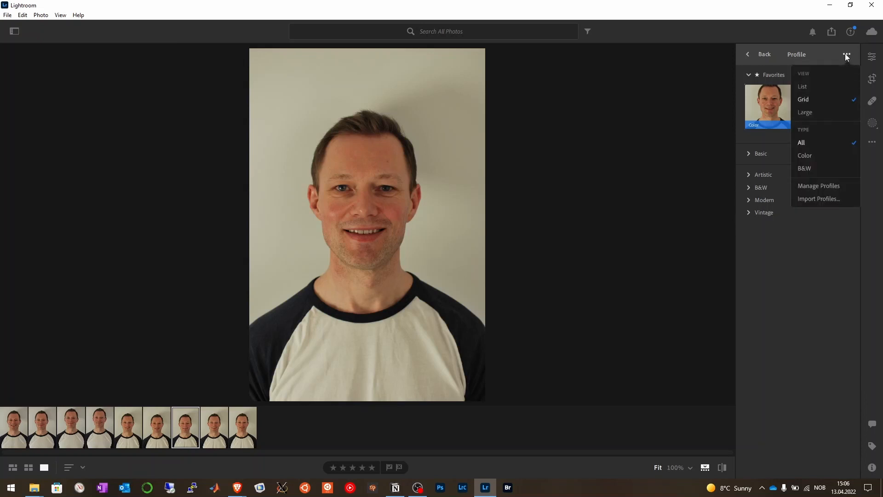
{"action": "left_click", "coordinate": [821, 198]}
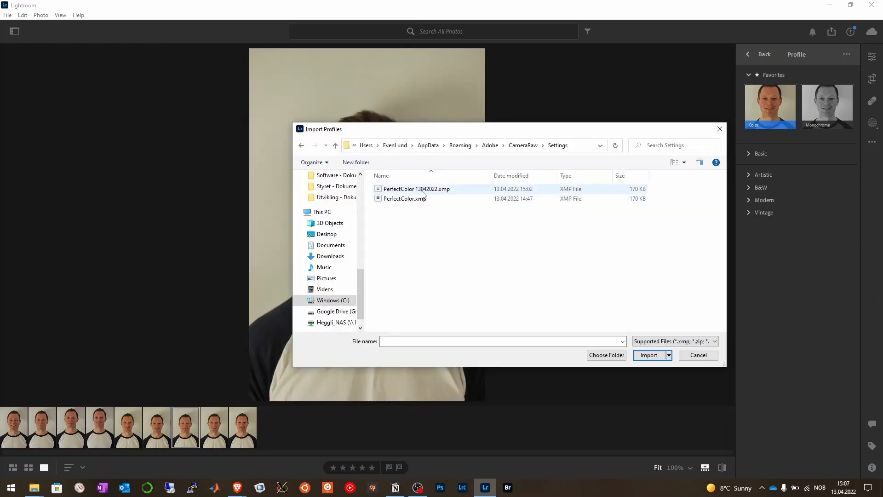
{"action": "double_click", "coordinate": [422, 189]}
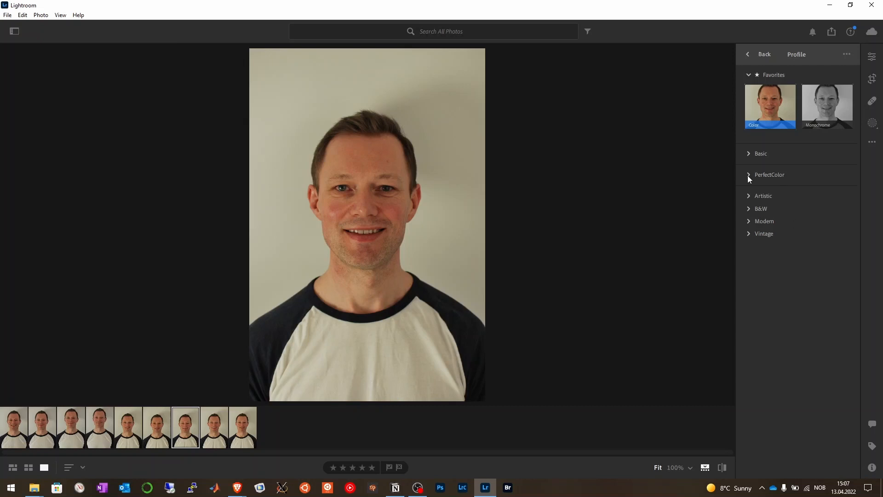
Apply the PerfectColor 13042022 profile to the open portrait with its amount set to 100.
{"action": "left_click", "coordinate": [748, 177]}
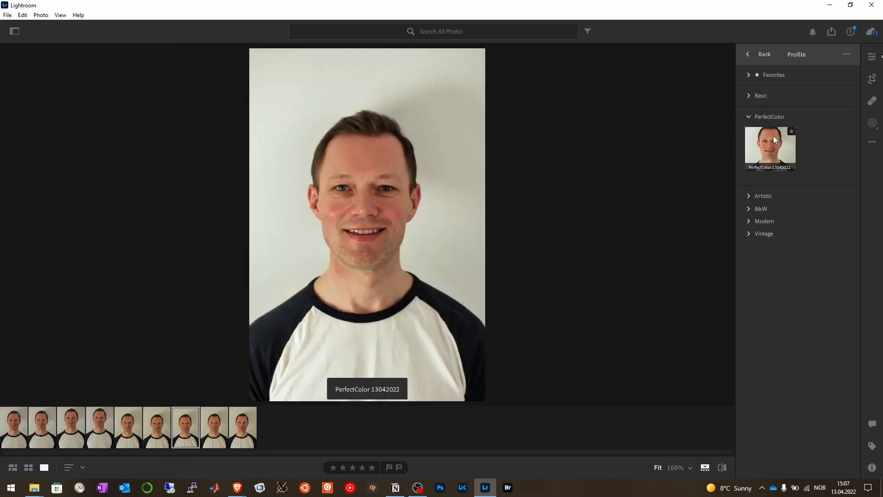
{"action": "left_click", "coordinate": [765, 148]}
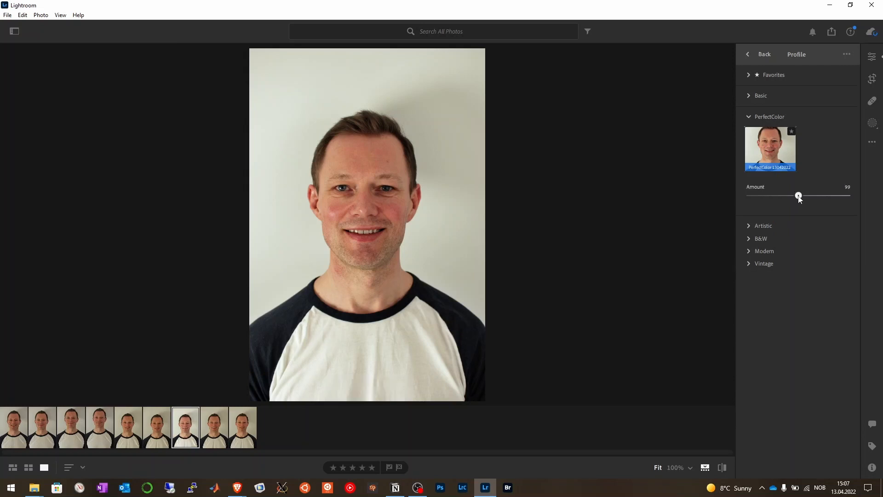
{"action": "mouse_move", "coordinate": [800, 196]}
{"action": "left_mouse_down"}
{"action": "mouse_move", "coordinate": [722, 195]}
{"action": "mouse_move", "coordinate": [867, 202]}
{"action": "mouse_move", "coordinate": [881, 194]}
{"action": "mouse_move", "coordinate": [765, 205]}
{"action": "mouse_move", "coordinate": [818, 208]}
{"action": "mouse_move", "coordinate": [798, 211]}
{"action": "left_mouse_up"}
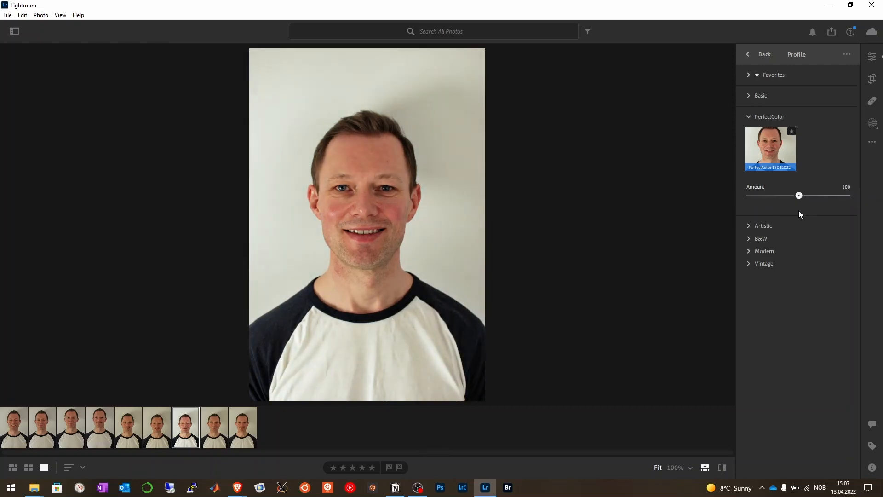